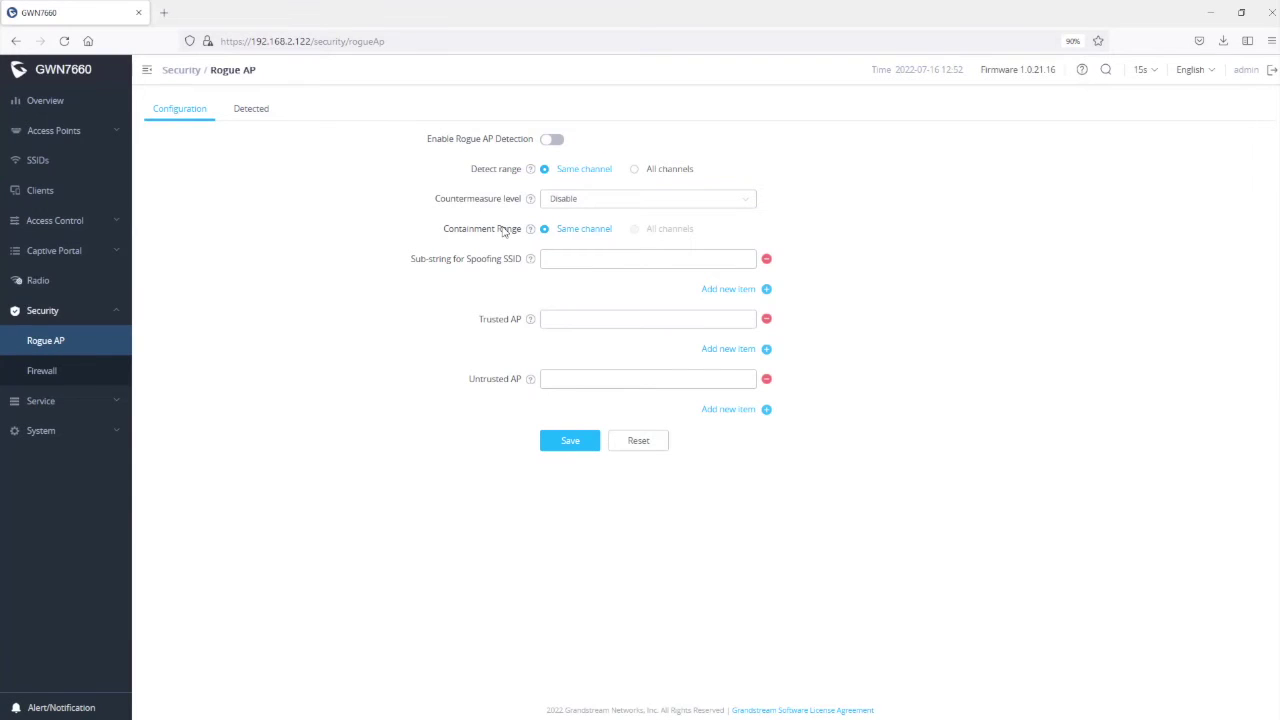
Enable rogue AP detection and set the countermeasure level to High.
{"action": "left_click", "coordinate": [556, 143]}
{"action": "left_click", "coordinate": [601, 209]}
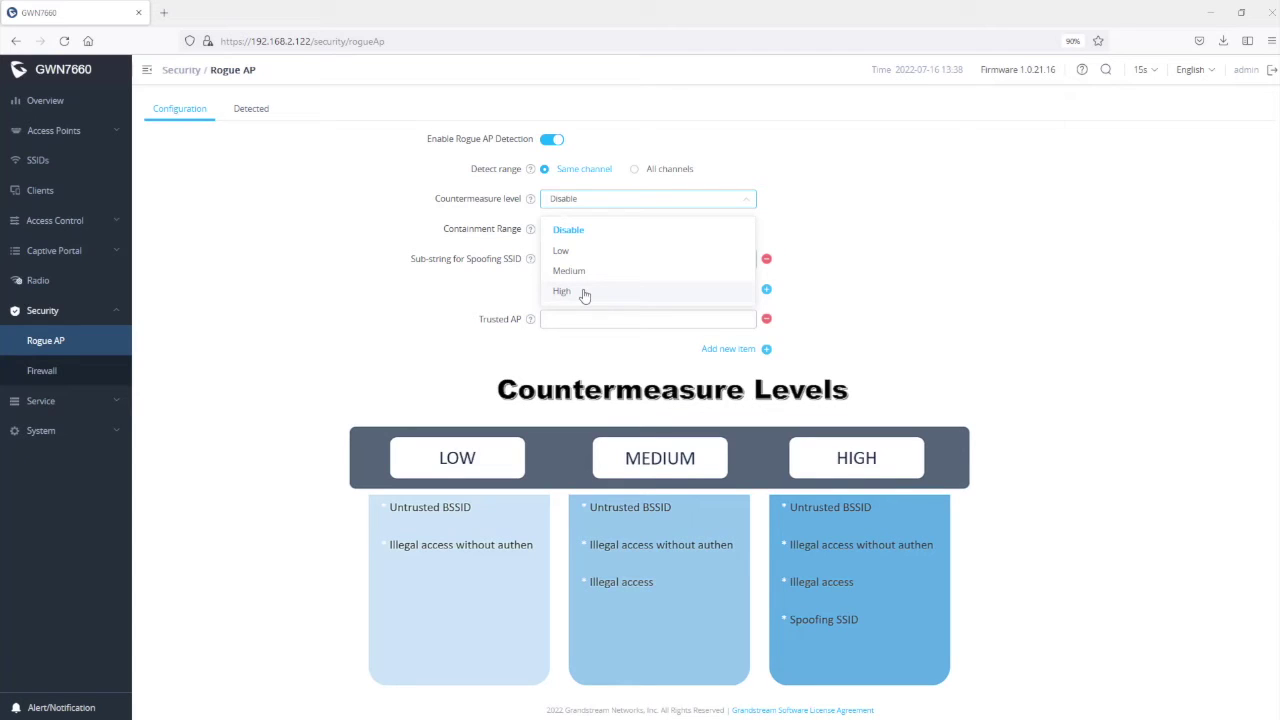
{"action": "left_click", "coordinate": [585, 294]}
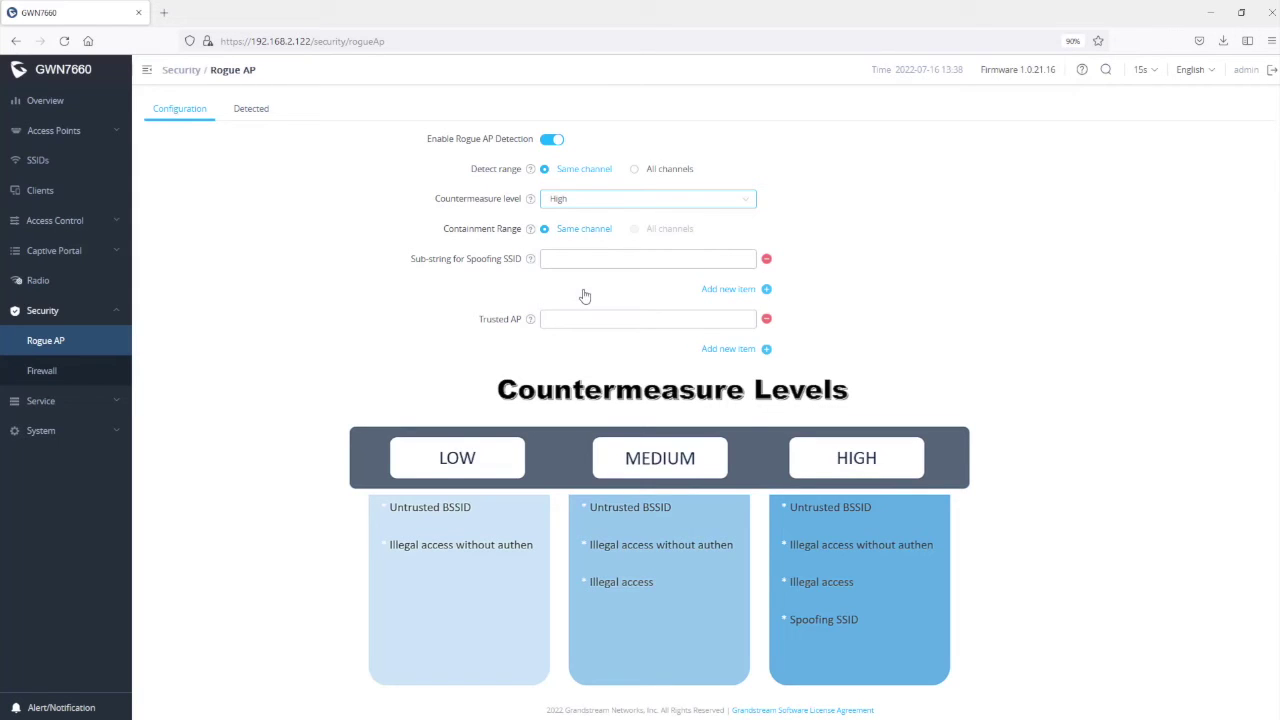
Set both the detect range and the containment range to all channels.
{"action": "mouse_move", "coordinate": [532, 231]}
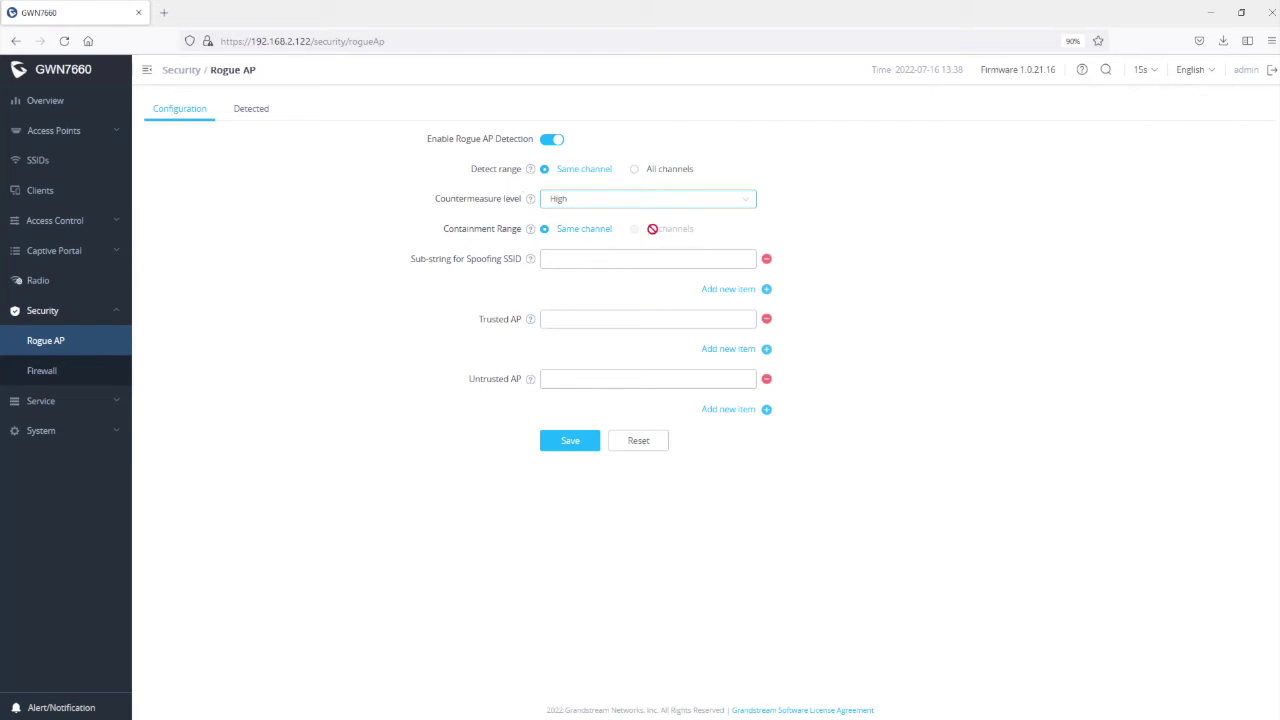
{"action": "left_click", "coordinate": [635, 170]}
{"action": "left_click", "coordinate": [636, 231]}
Add abc and test1 as two separate sub-strings for spoofing SSID.
{"action": "left_click", "coordinate": [605, 259]}
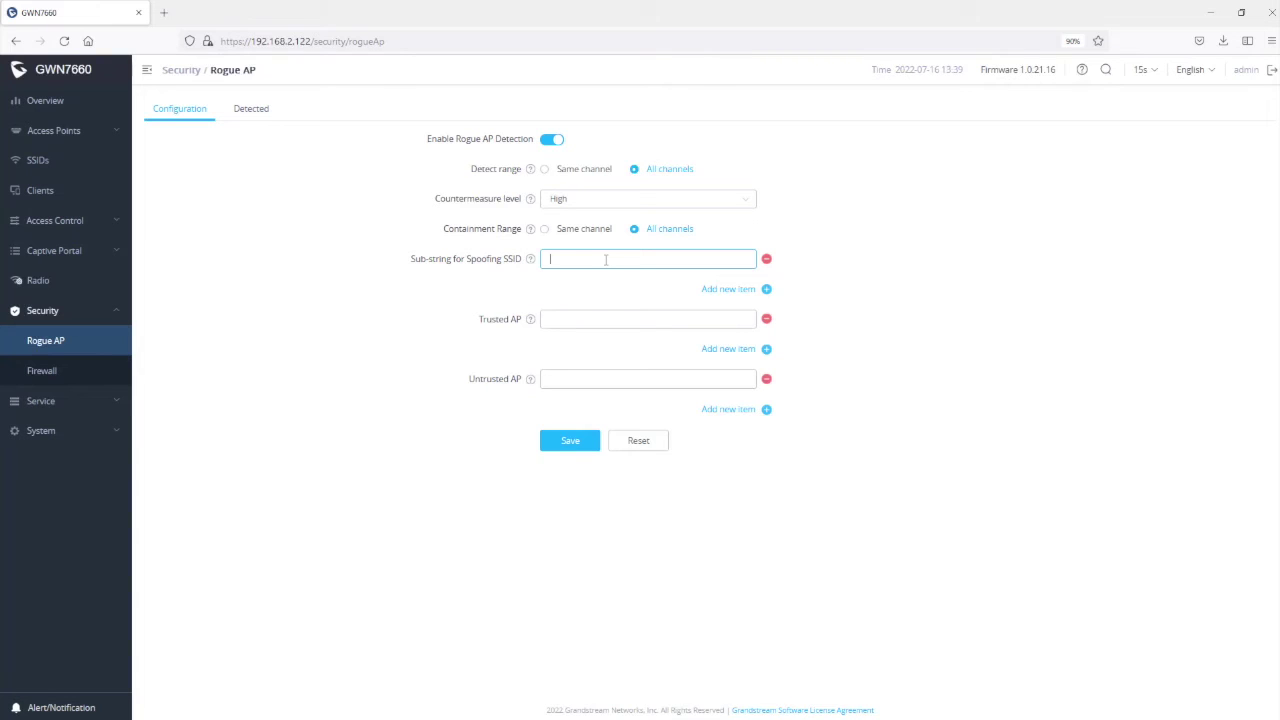
{"action": "type", "text": "abc"}
{"action": "left_click", "coordinate": [767, 292]}
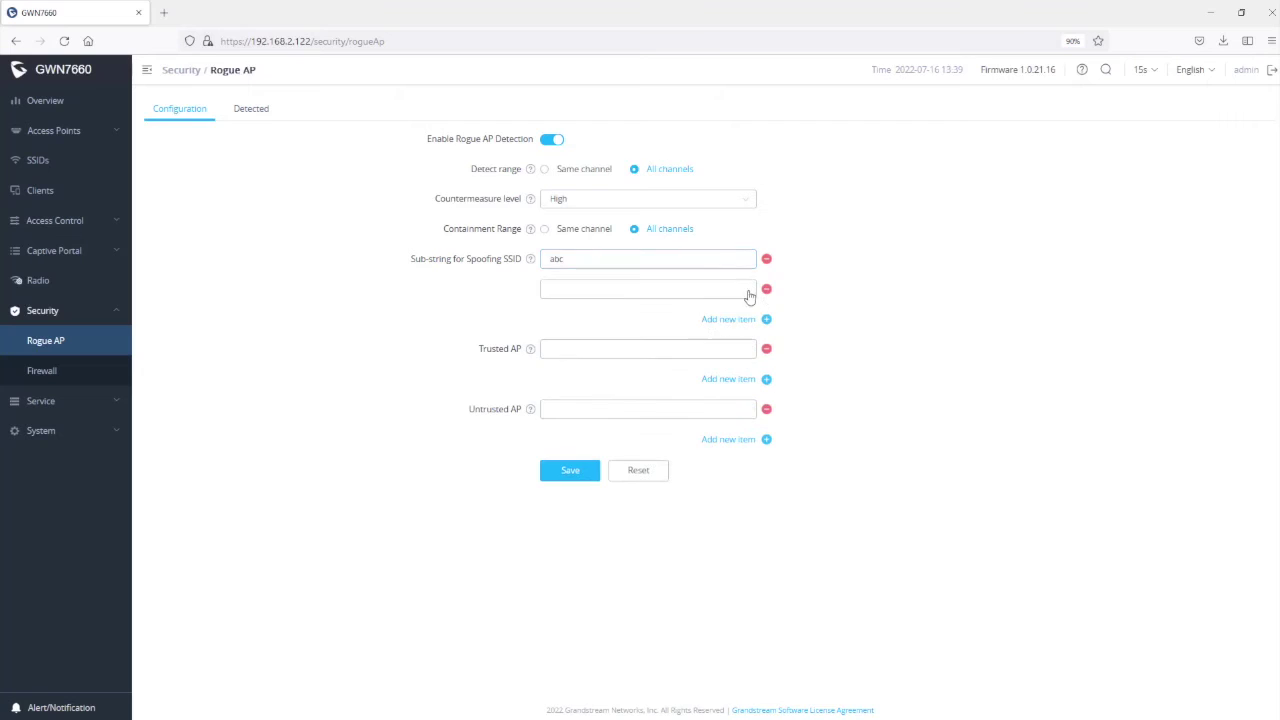
{"action": "left_click", "coordinate": [601, 287]}
{"action": "type", "text": "test1"}
Enter the MAC address c0:74:ad:12:23:56 as the trusted AP.
{"action": "left_click", "coordinate": [595, 349]}
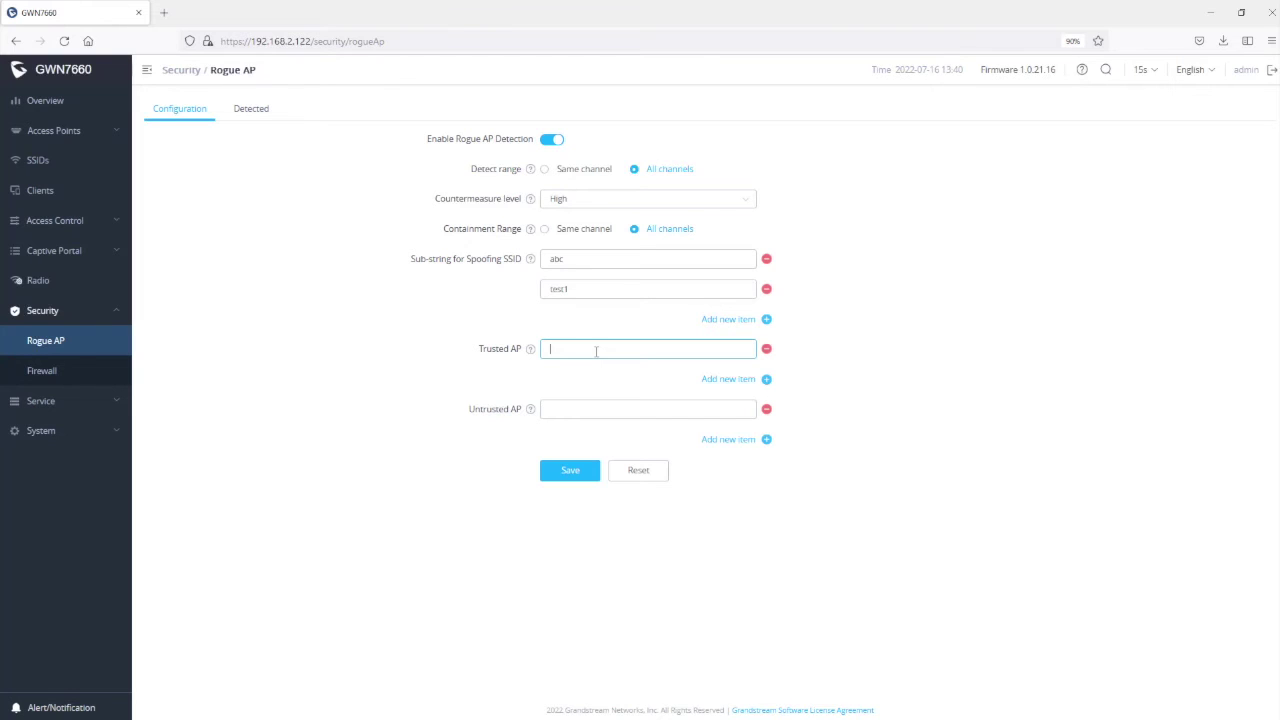
{"action": "type", "text": "c0:74:ad12:20:56"}
{"action": "left_click", "coordinate": [600, 349]}
{"action": "key", "text": "BackSpace"}
{"action": "type", "text": "3"}
{"action": "key", "text": "Left"}
{"action": "key", "text": "Left"}
{"action": "key", "text": "Left"}
{"action": "key", "text": "Left"}
{"action": "key", "text": "Left"}
{"action": "type", "text": ":"}
Enter c0:74:ad:98:76:52 as the only untrusted AP, leaving no extra blank entry.
{"action": "left_click", "coordinate": [586, 408]}
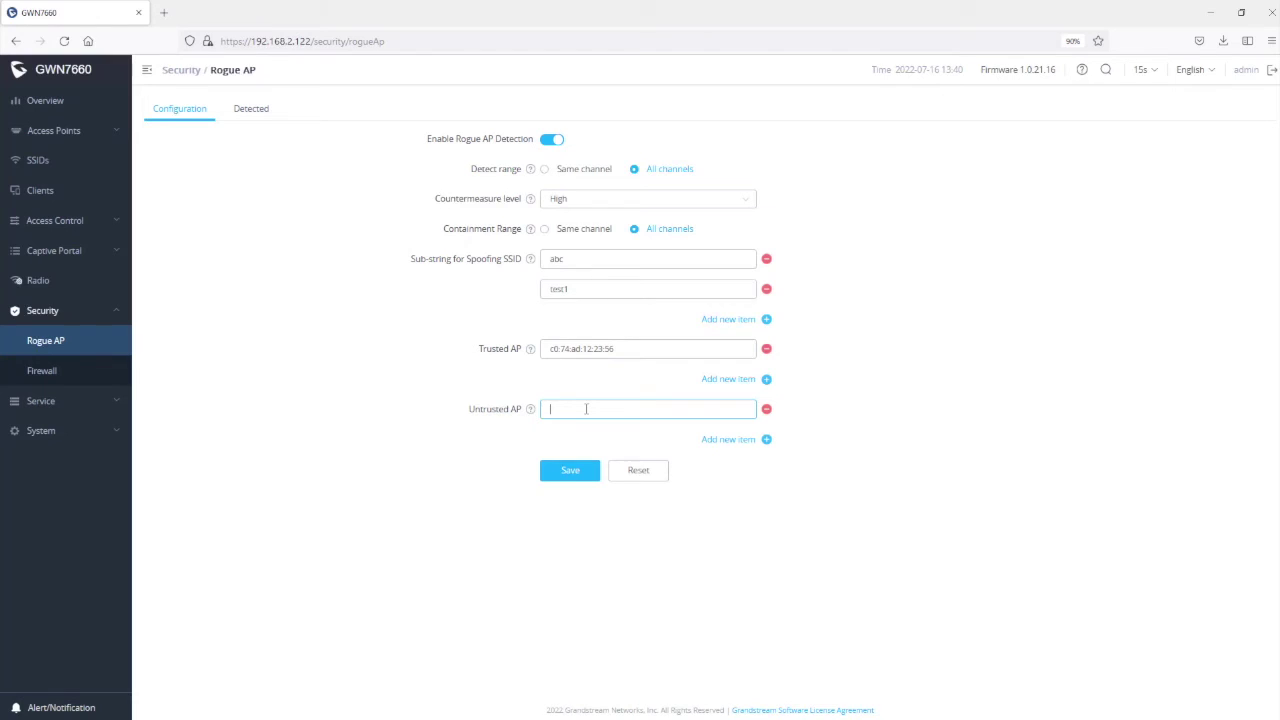
{"action": "type", "text": "0:74:ad:98"}
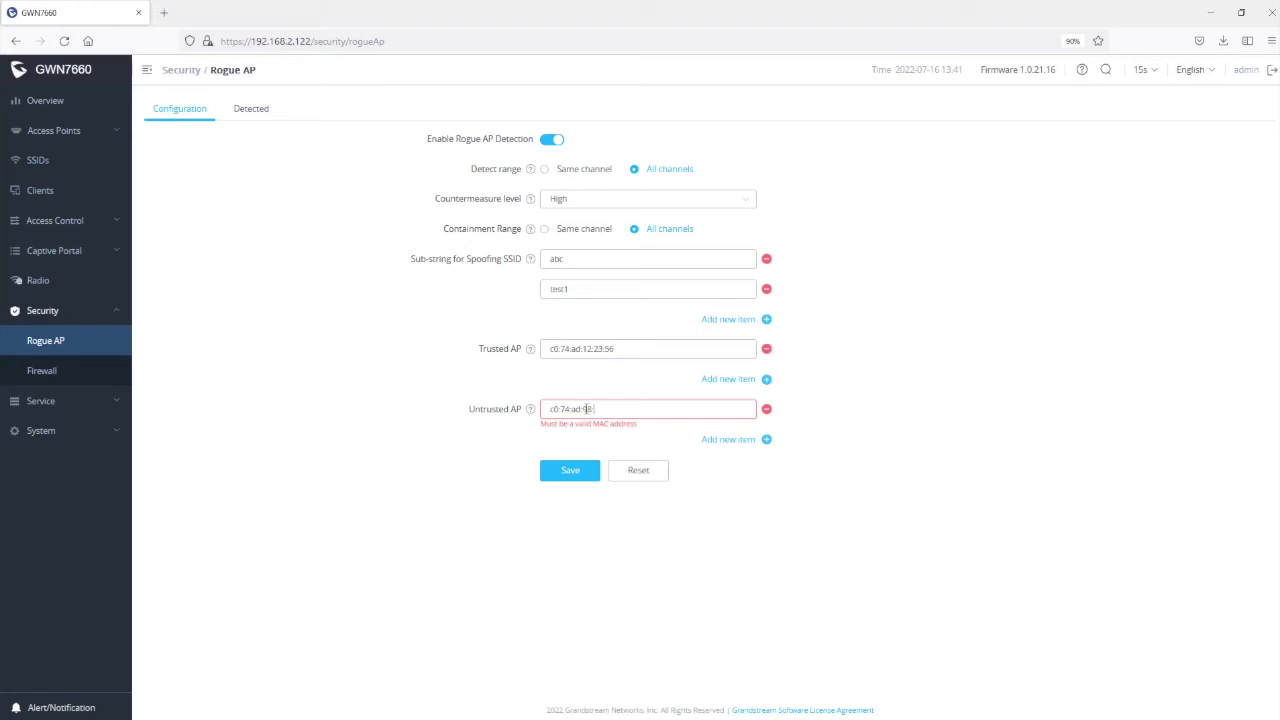
{"action": "type", "text": ":76:52"}
{"action": "left_click", "coordinate": [766, 441]}
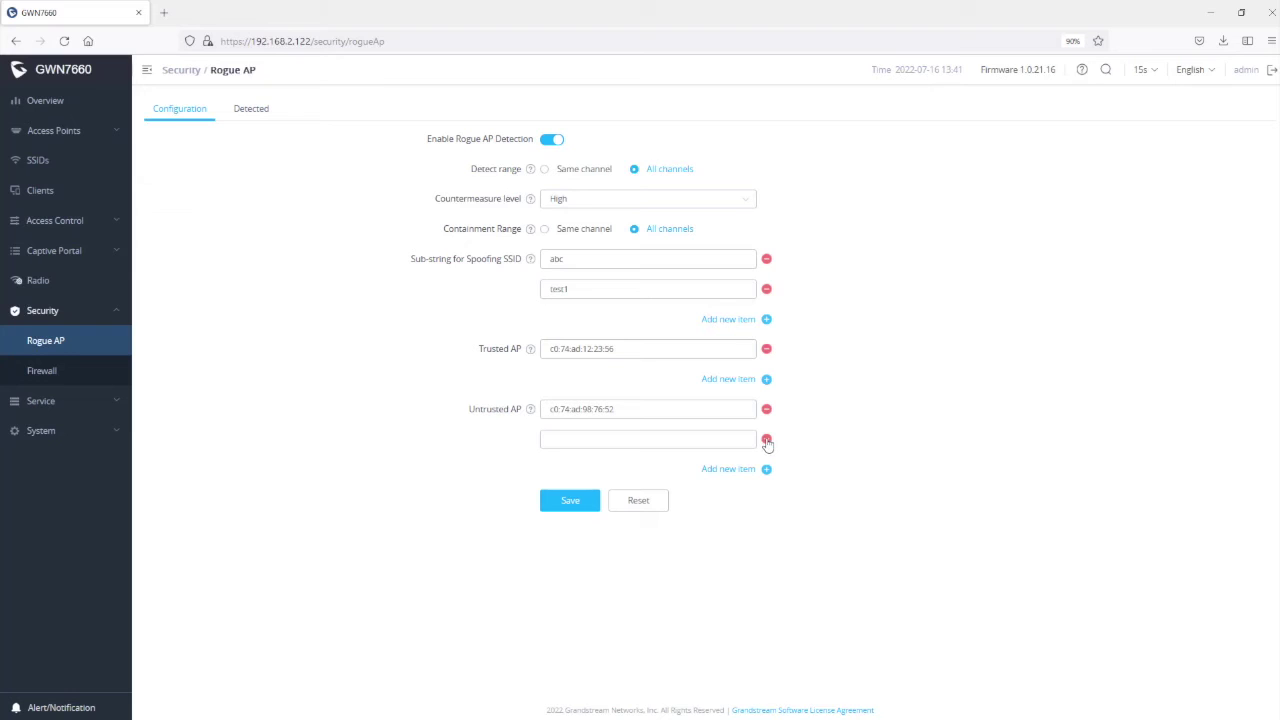
{"action": "left_click", "coordinate": [766, 441]}
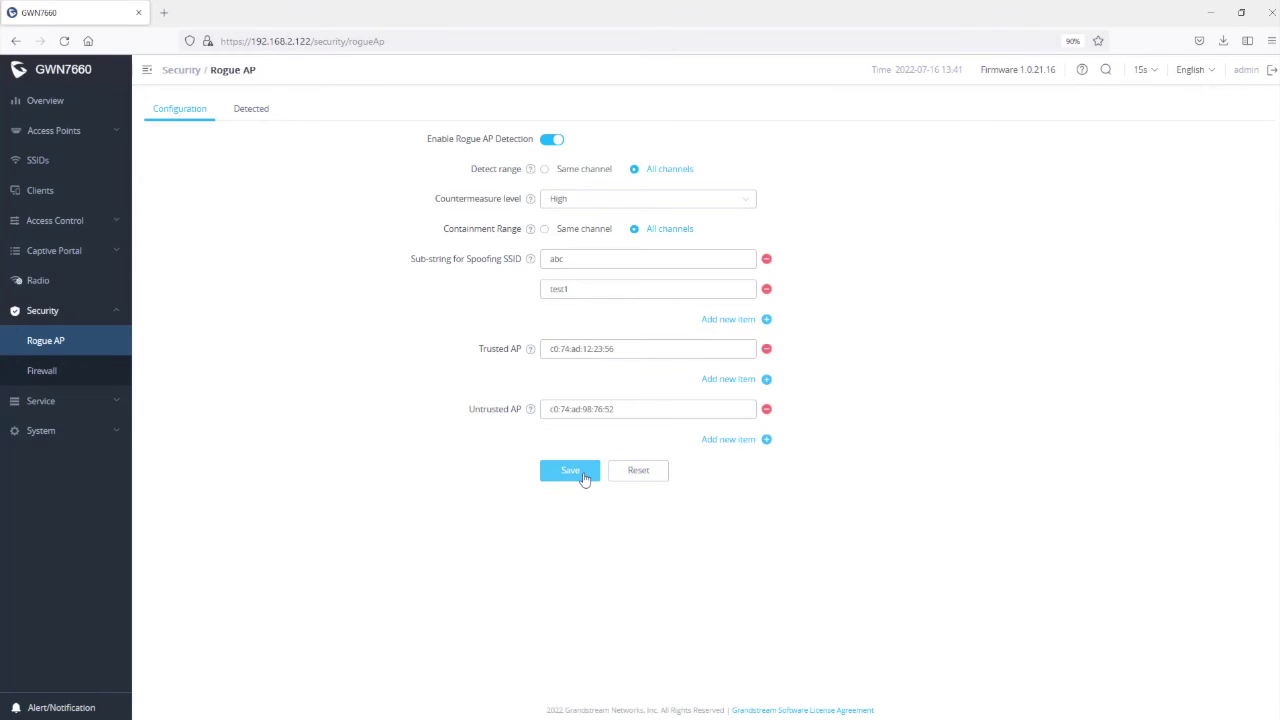
{"action": "left_click", "coordinate": [570, 471]}
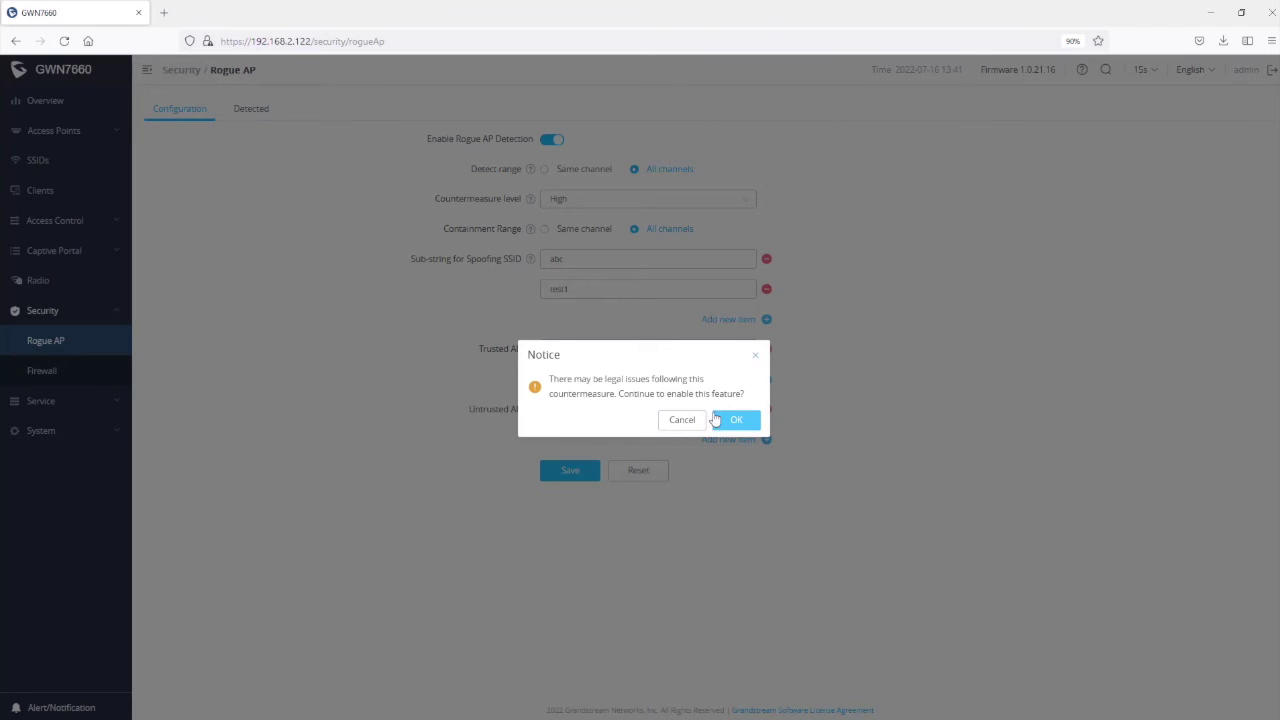
{"action": "left_click", "coordinate": [683, 420]}
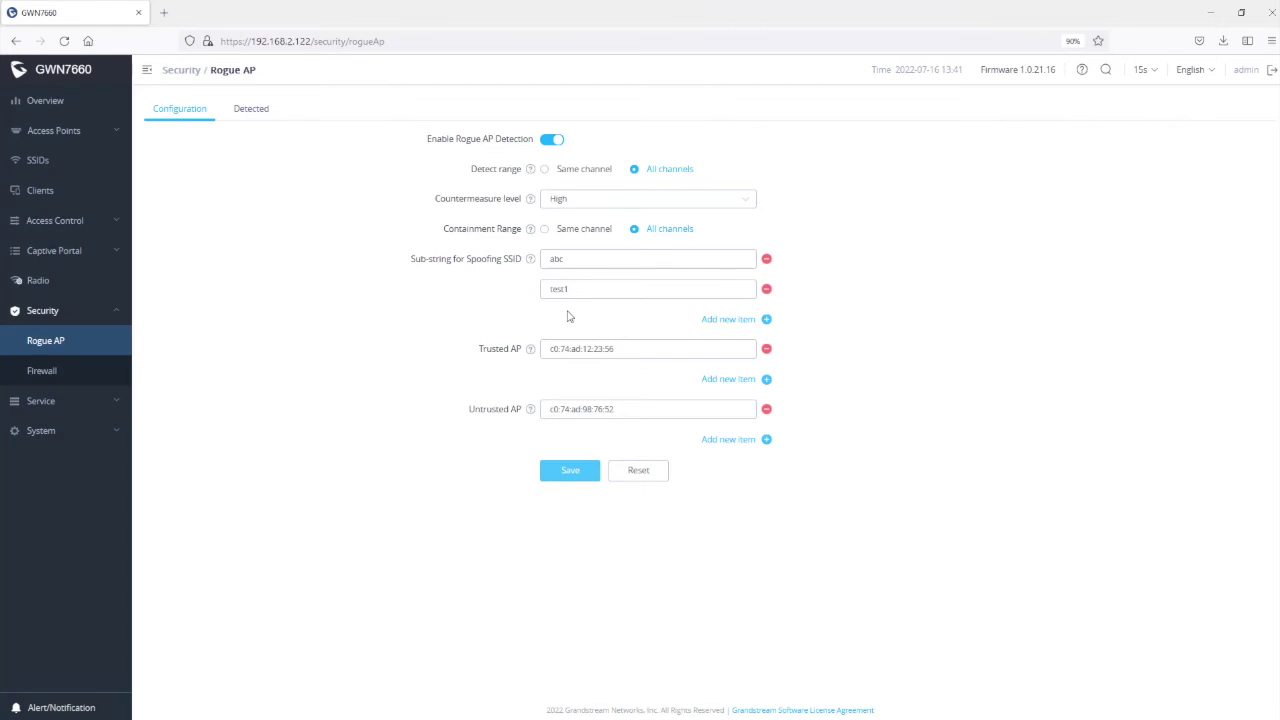
{"action": "left_click_drag", "start_coordinate": [580, 258], "coordinate": [540, 258]}
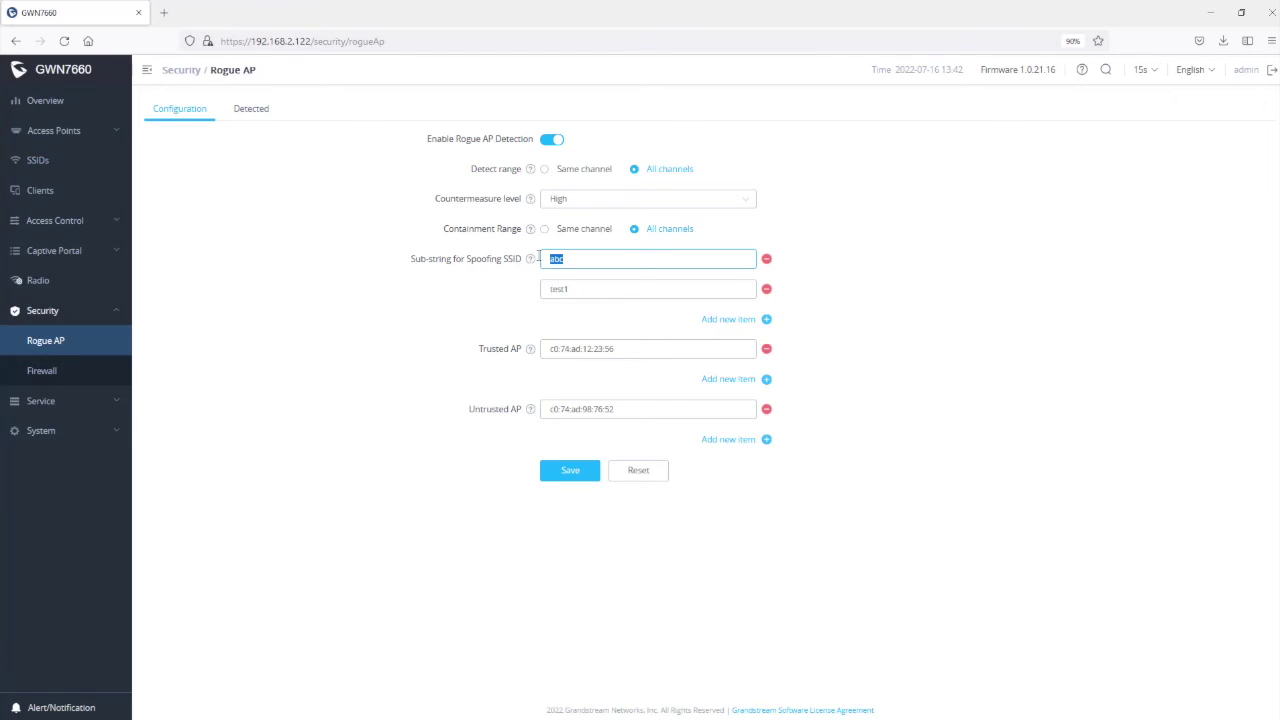
Save the rogue AP configuration, accept the countermeasure legal notice and apply the pending changes.
{"action": "left_click", "coordinate": [570, 472]}
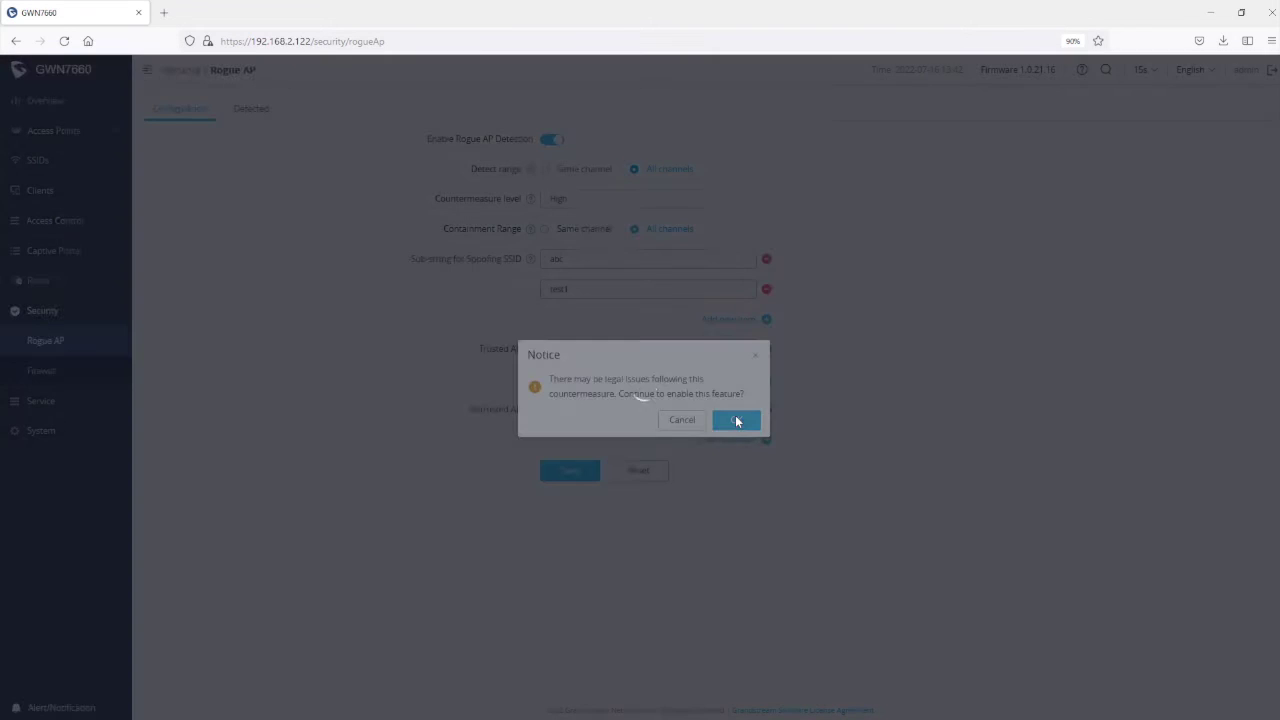
{"action": "left_click", "coordinate": [736, 421]}
{"action": "left_click", "coordinate": [687, 78]}
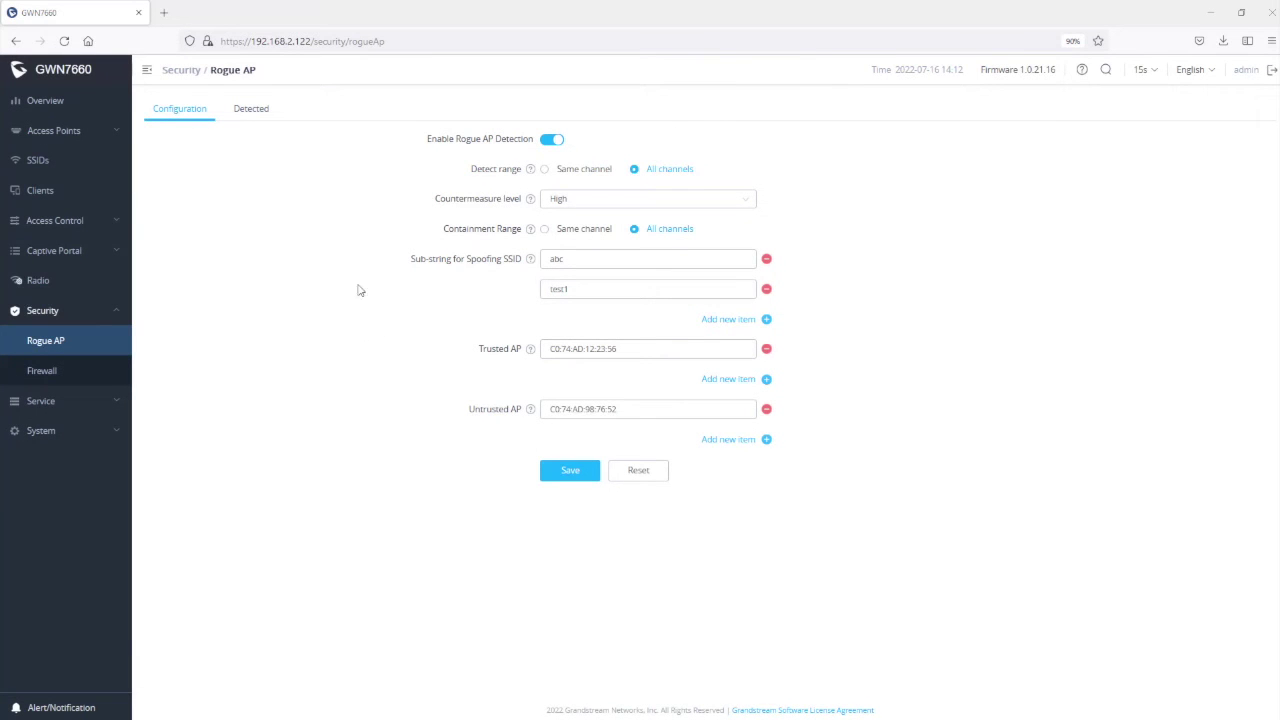
Examine the detected access points on pages 1 to 5, checking their countermeasure status, rogue reason and security mode.
{"action": "left_click", "coordinate": [250, 110]}
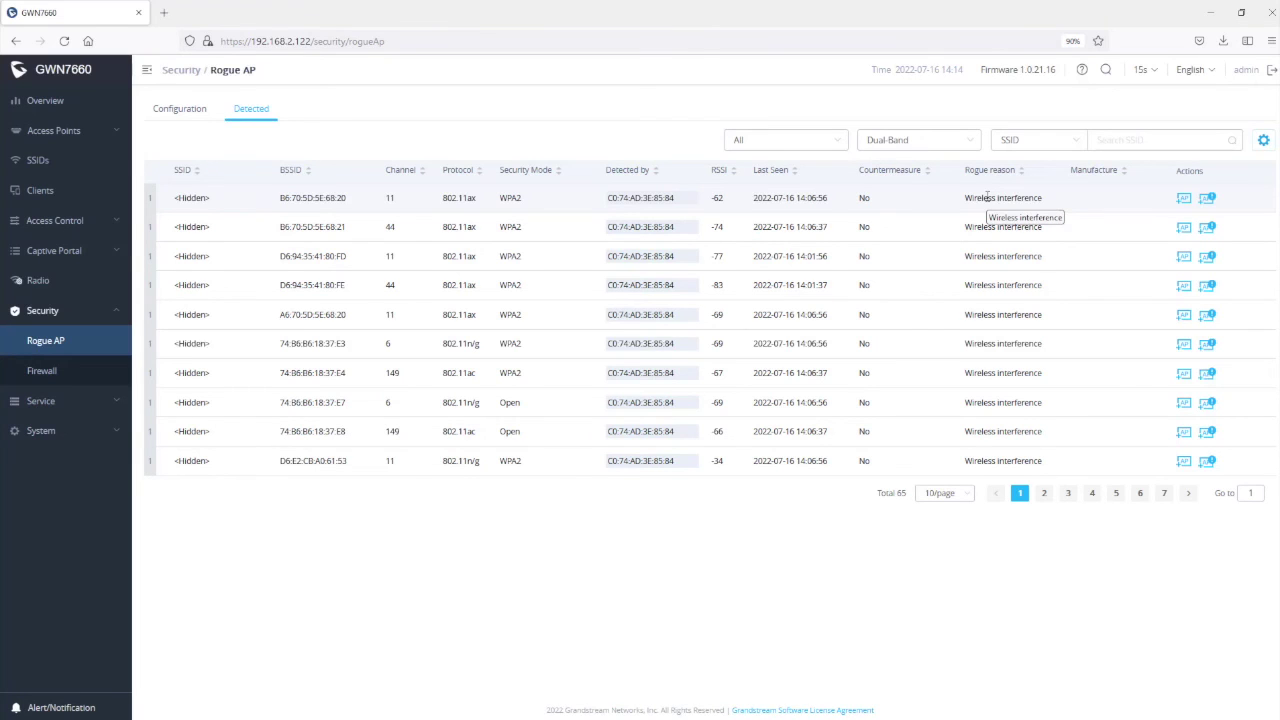
{"action": "left_click", "coordinate": [1044, 493]}
{"action": "left_click", "coordinate": [1068, 494]}
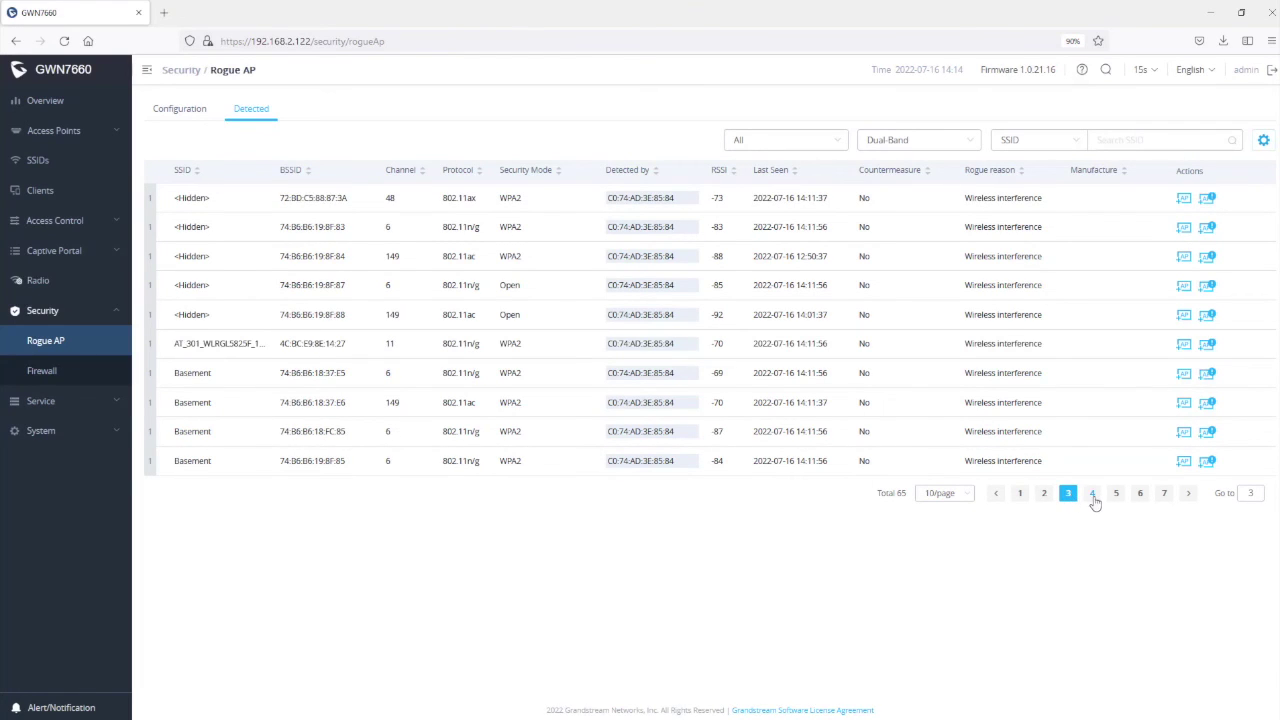
{"action": "left_click", "coordinate": [1092, 495]}
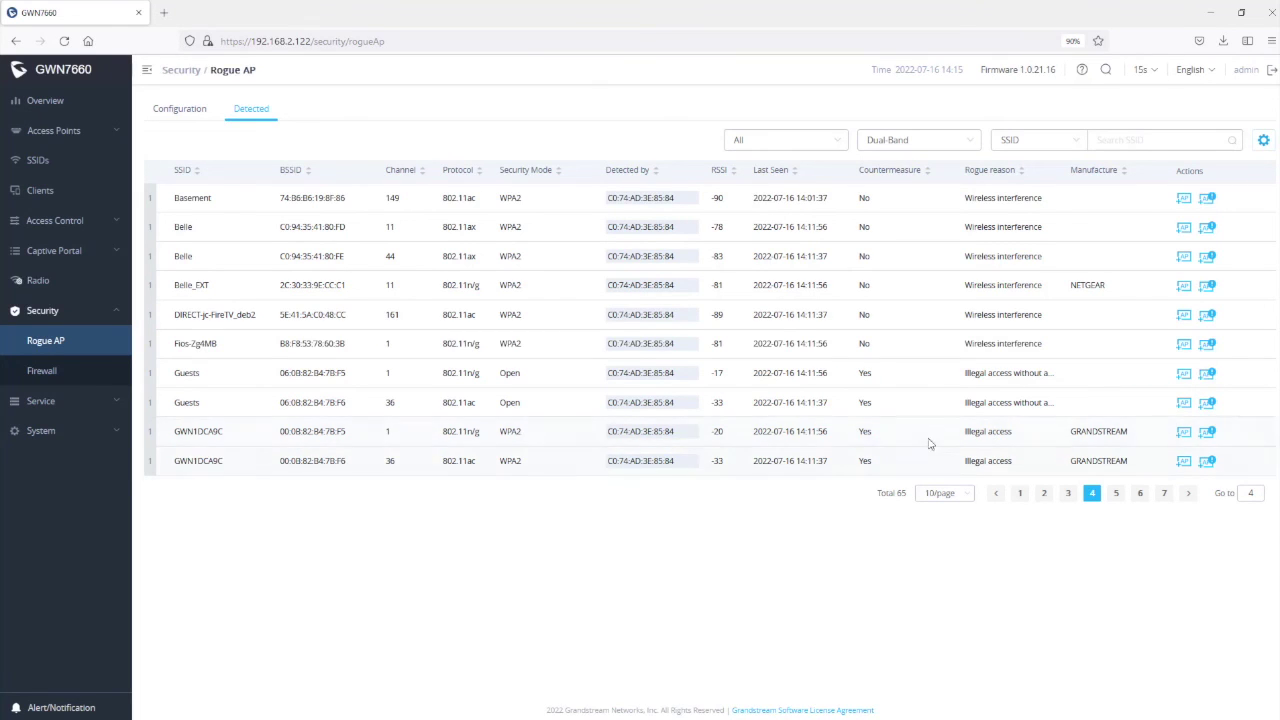
{"action": "left_click_drag", "start_coordinate": [880, 436], "coordinate": [857, 436]}
{"action": "left_click_drag", "start_coordinate": [1065, 405], "coordinate": [962, 407]}
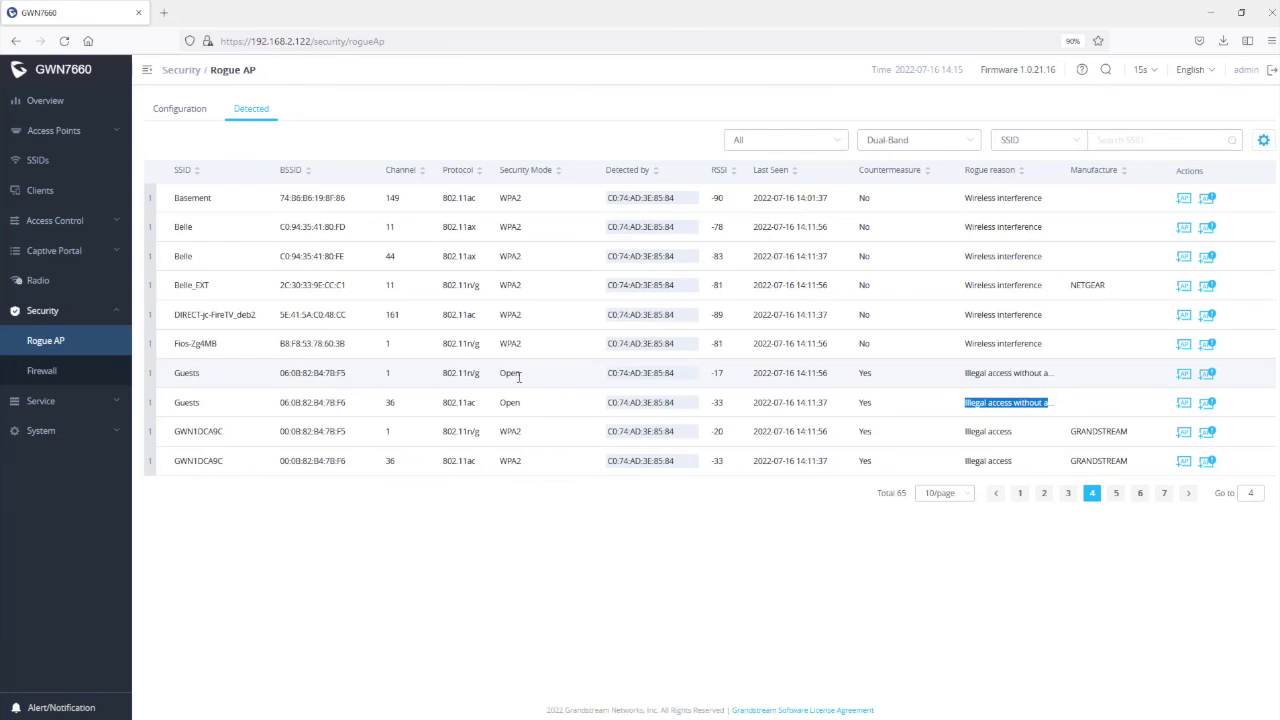
{"action": "left_click", "coordinate": [1117, 494]}
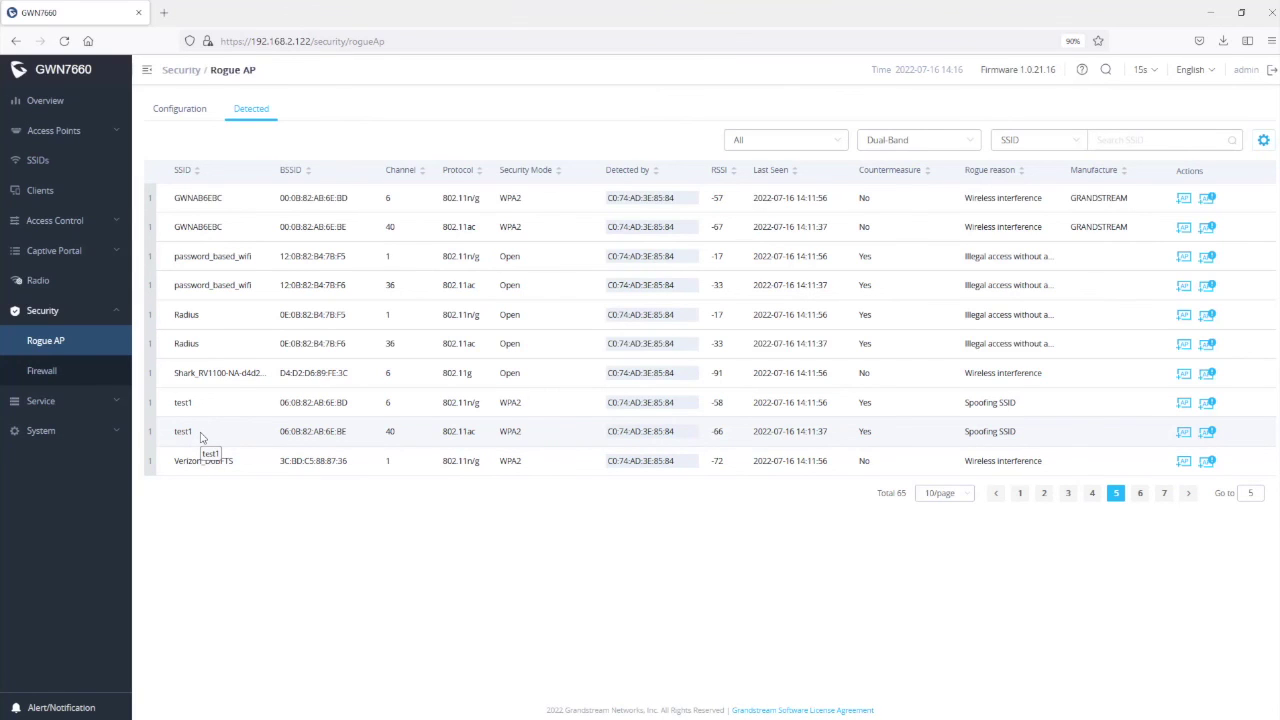
Add both detected GWN1DCA9C access points, on channels 1 and 36, to the trusted APs and apply the changes.
{"action": "left_click", "coordinate": [1092, 495]}
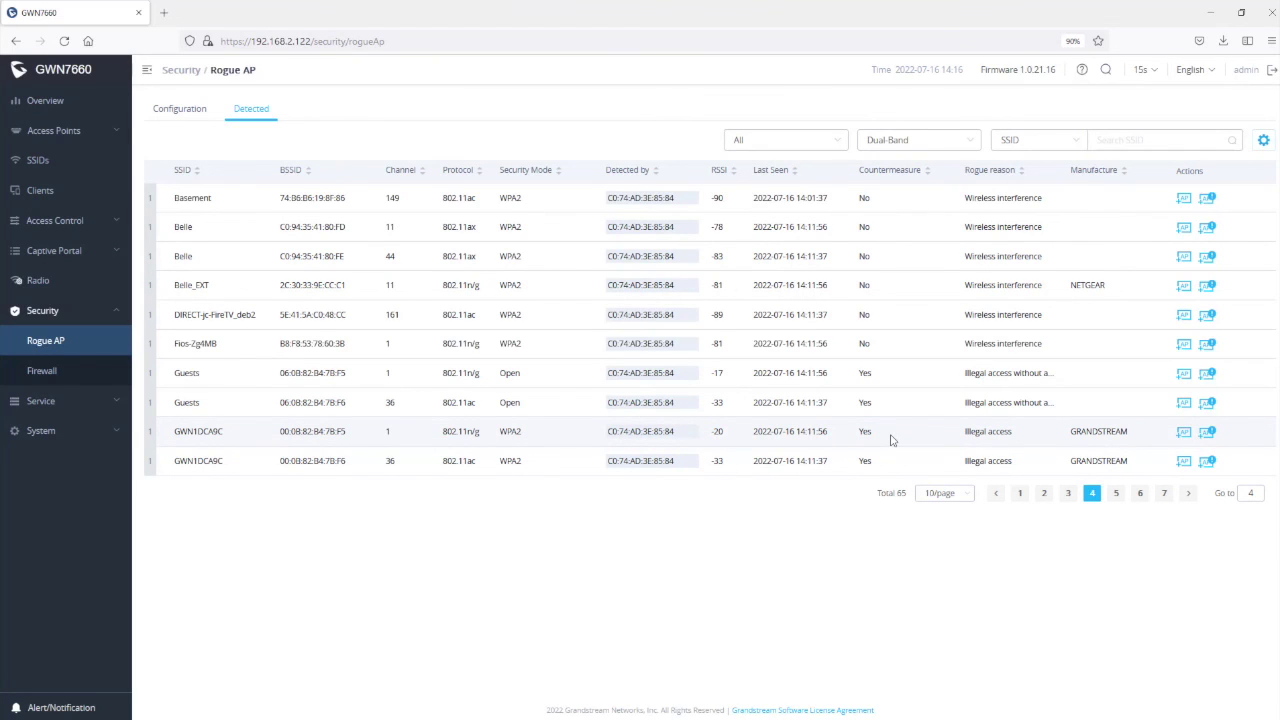
{"action": "left_click", "coordinate": [1184, 434]}
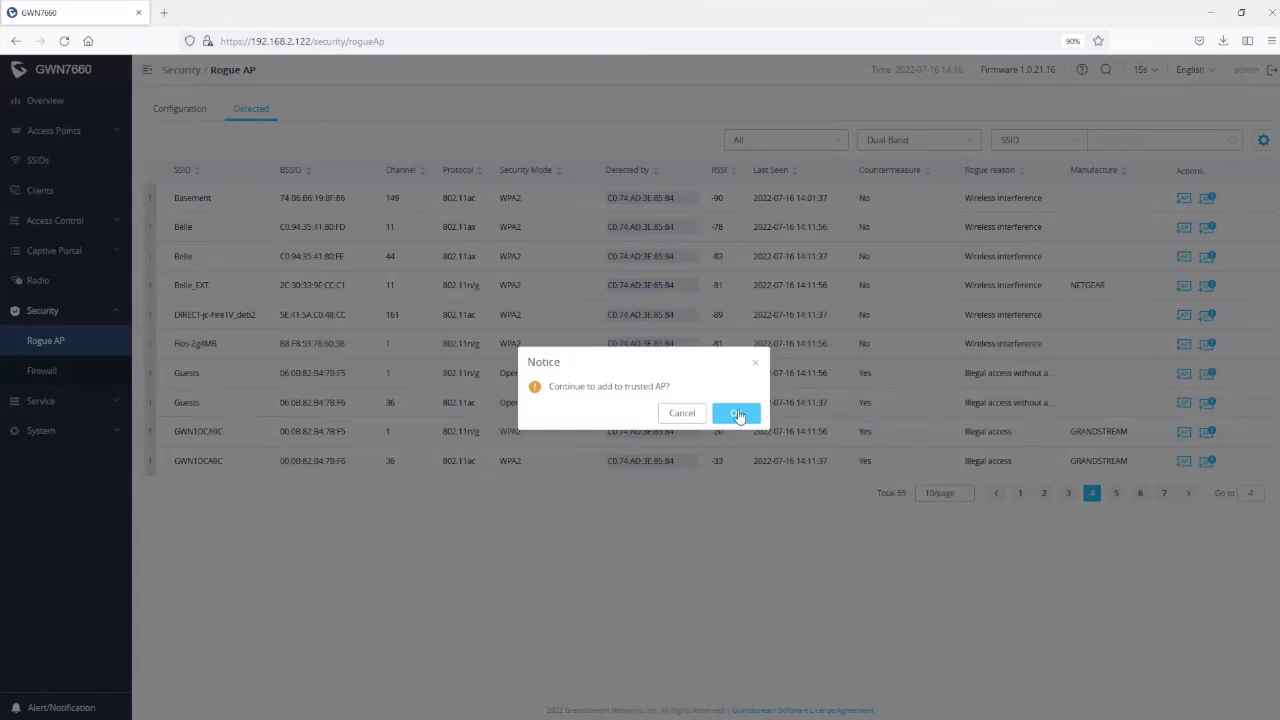
{"action": "left_click", "coordinate": [737, 415]}
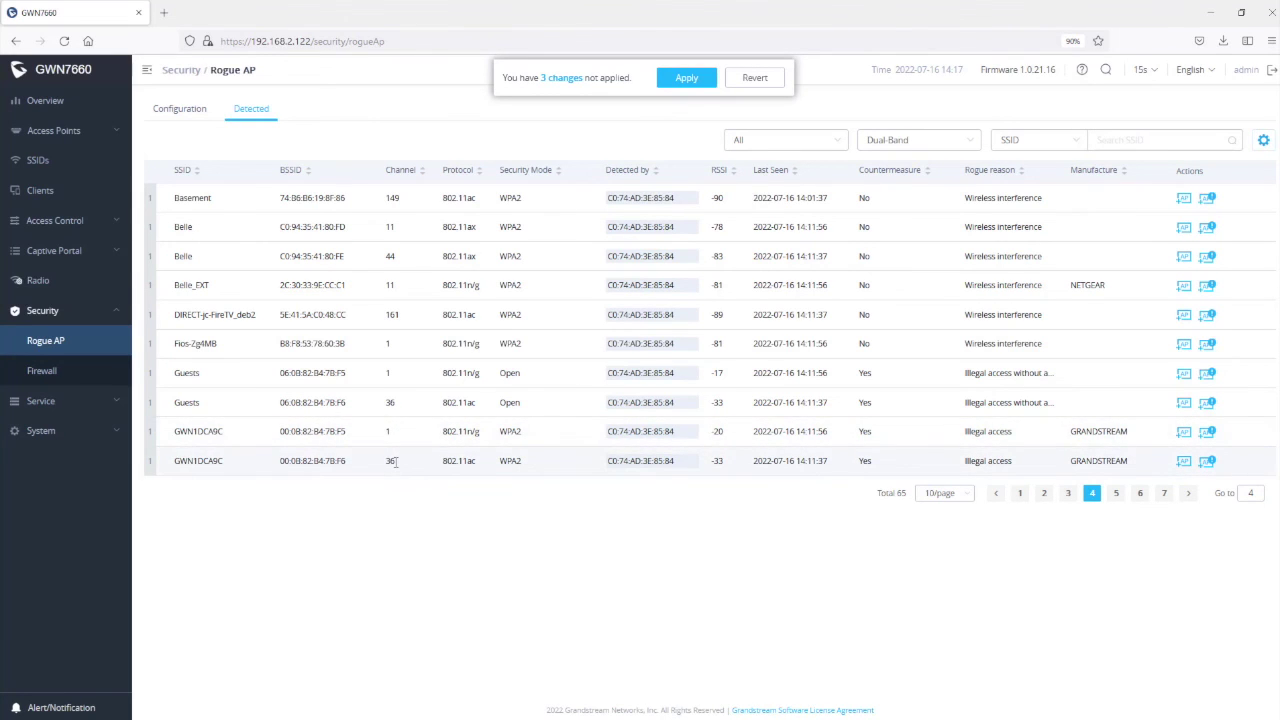
{"action": "left_click", "coordinate": [1185, 464]}
{"action": "left_click", "coordinate": [738, 415]}
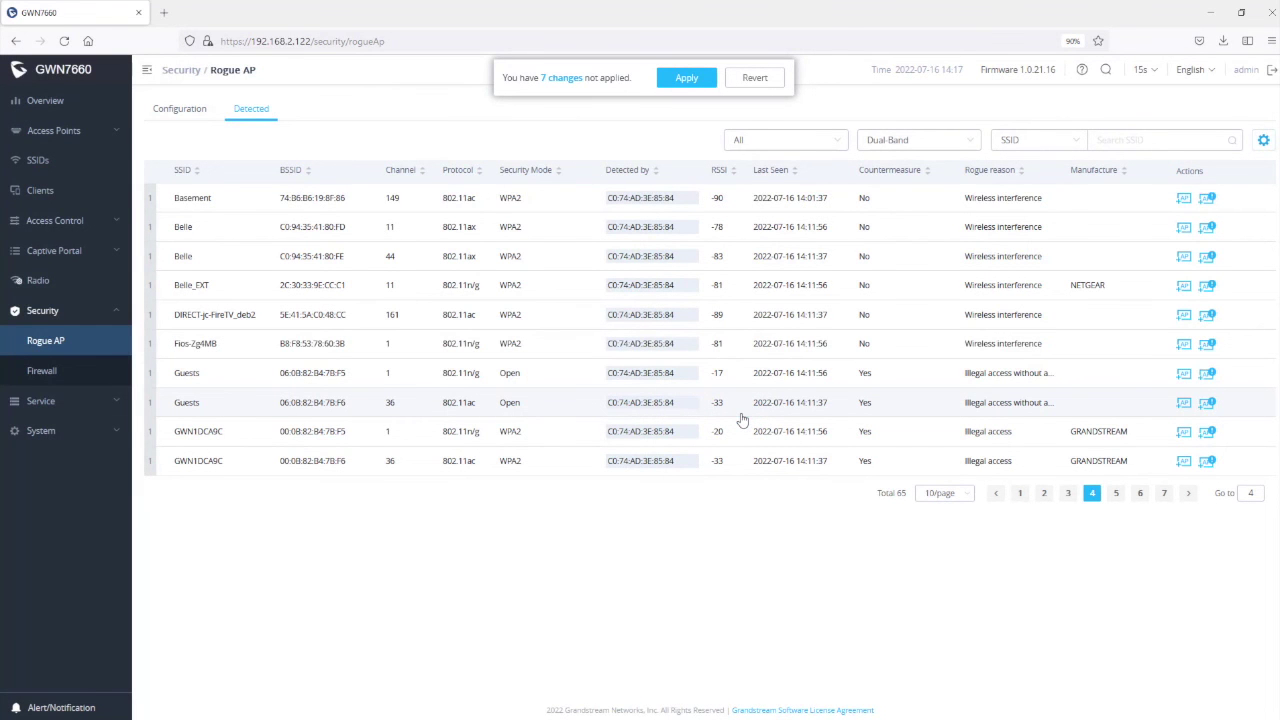
{"action": "left_click", "coordinate": [688, 79]}
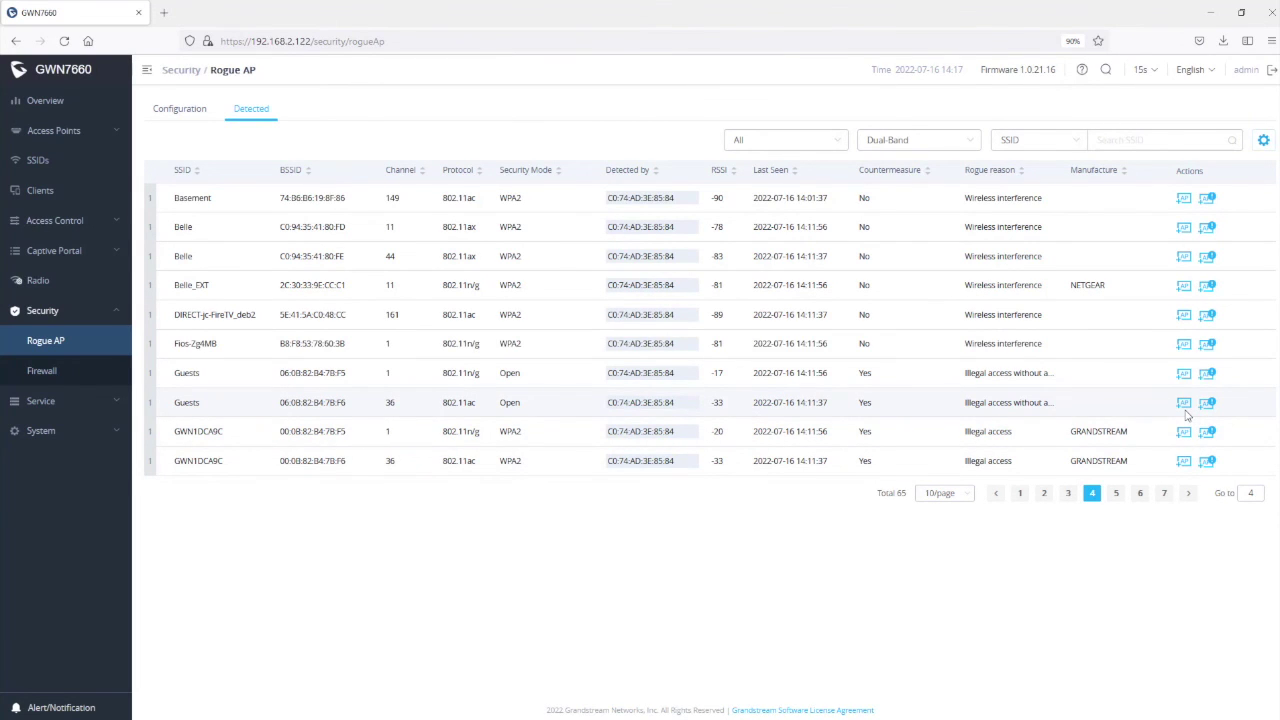
{"action": "left_click", "coordinate": [1116, 493]}
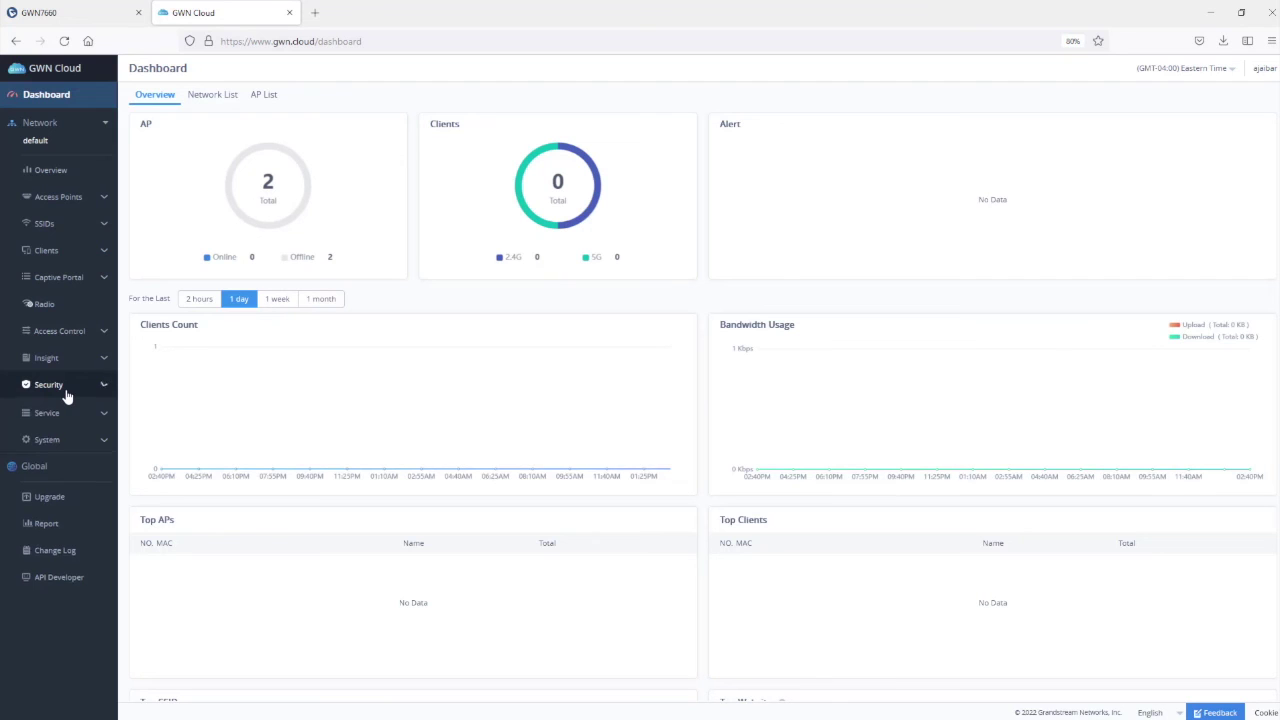
In GWN Cloud, open the Rogue AP security configuration of the default network and enable rogue AP detection.
{"action": "left_click", "coordinate": [64, 388]}
{"action": "left_click", "coordinate": [55, 411]}
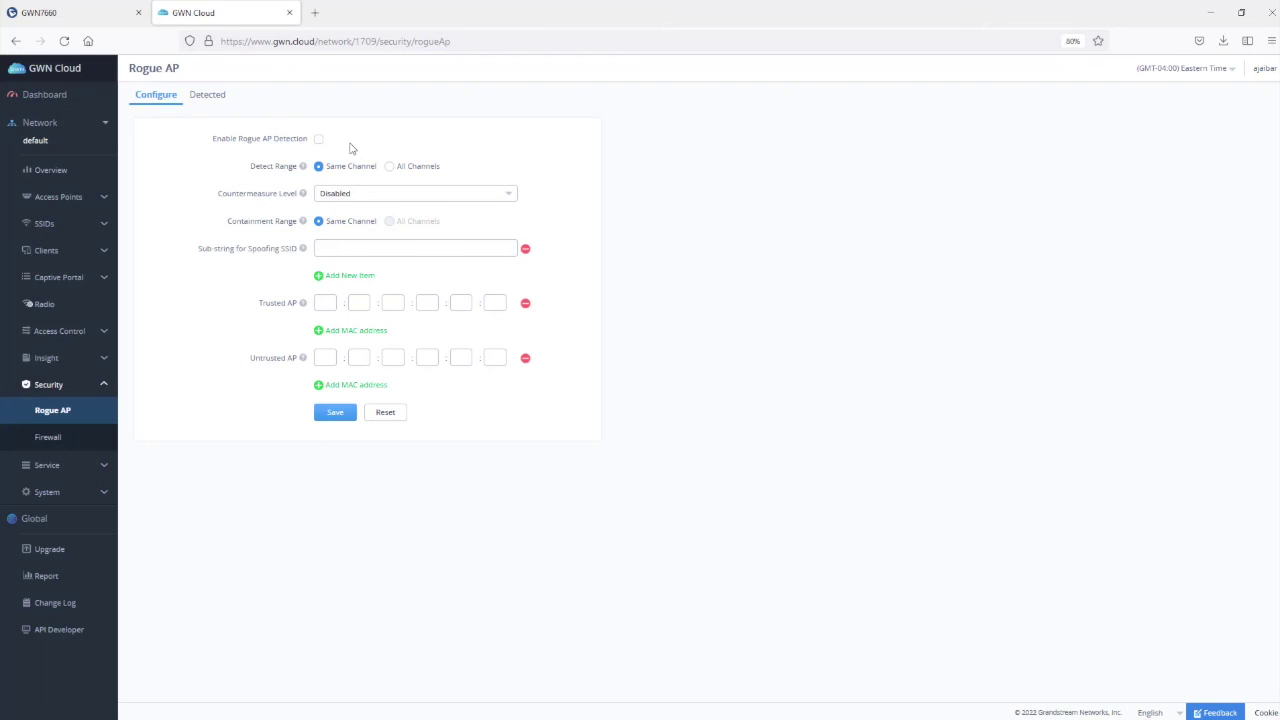
{"action": "left_click", "coordinate": [318, 142]}
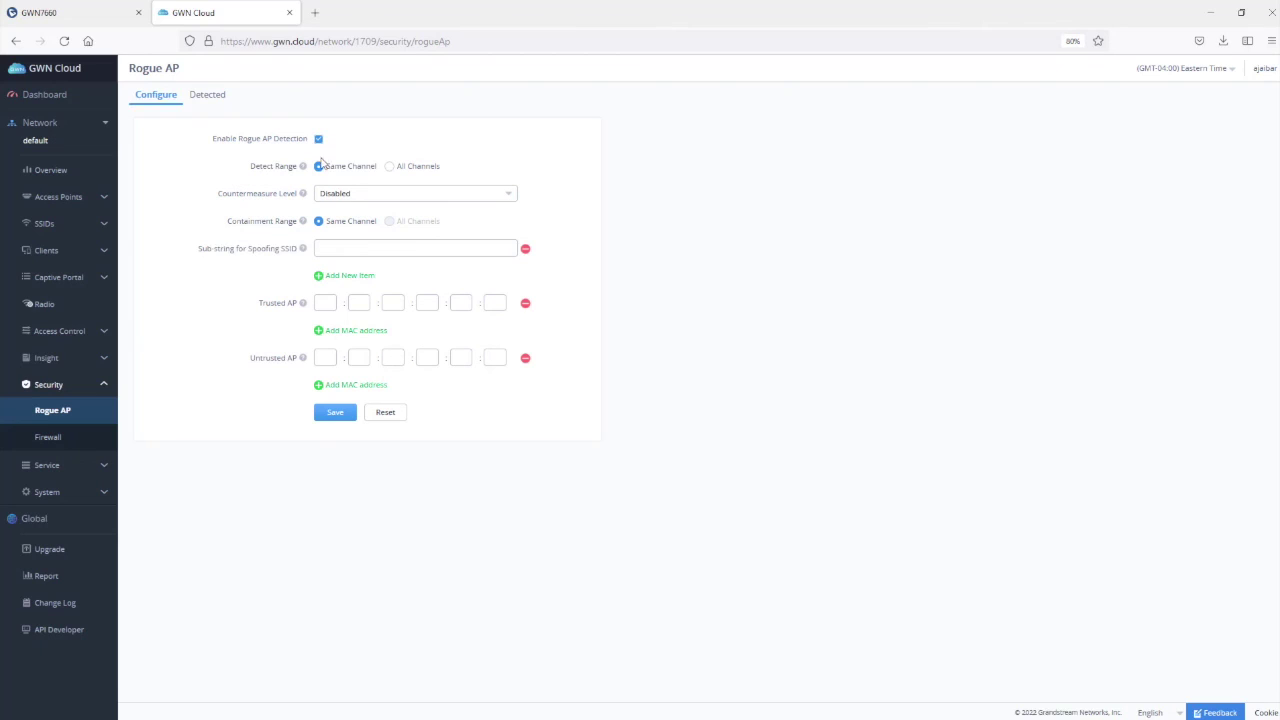